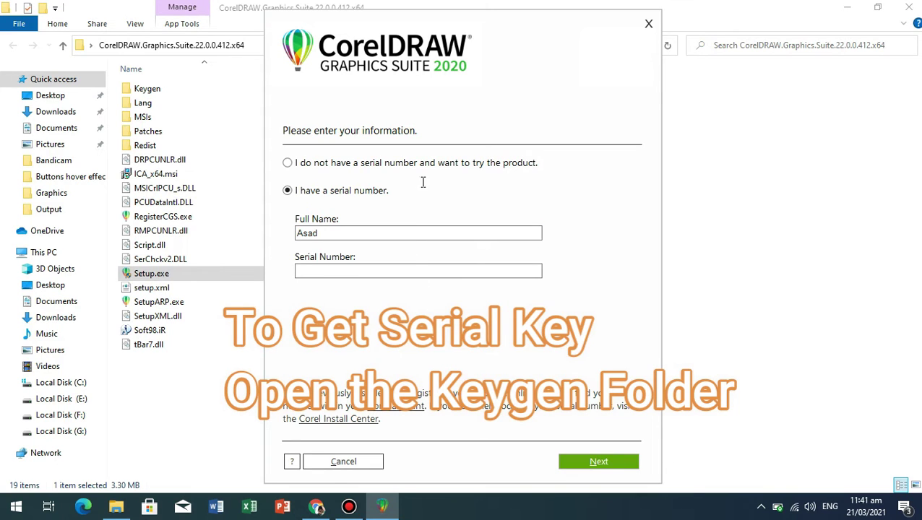
Run xfcdgs2020.exe from the Keygen folder and select CorelDRAW Graphics Suite 2020 as the product
click(343, 272)
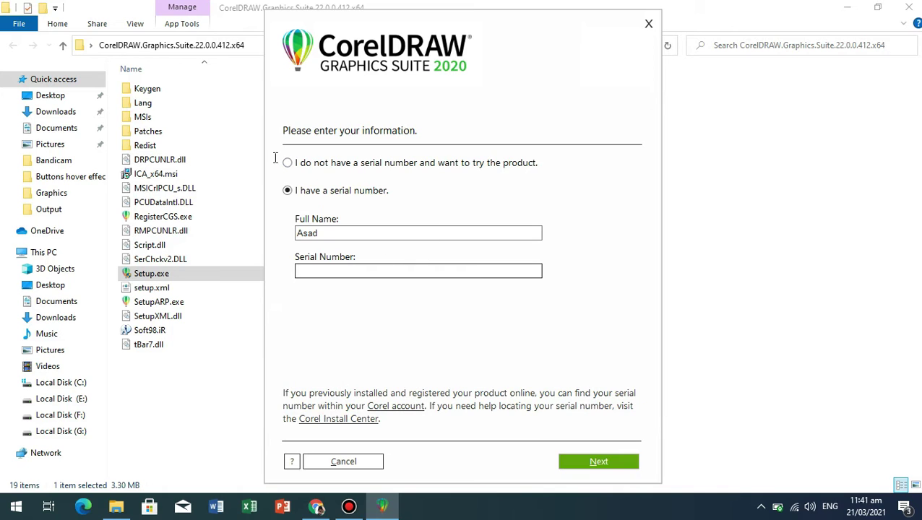
double_click(153, 92)
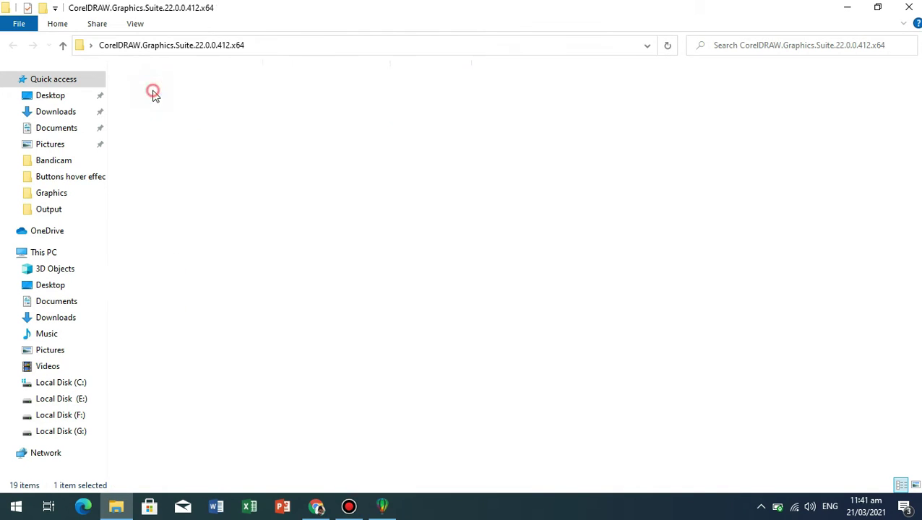
double_click(167, 133)
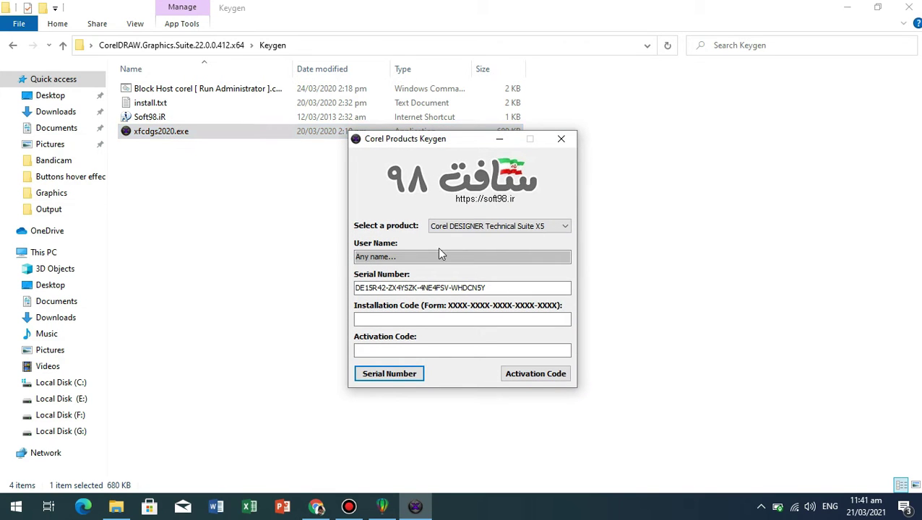
click(555, 227)
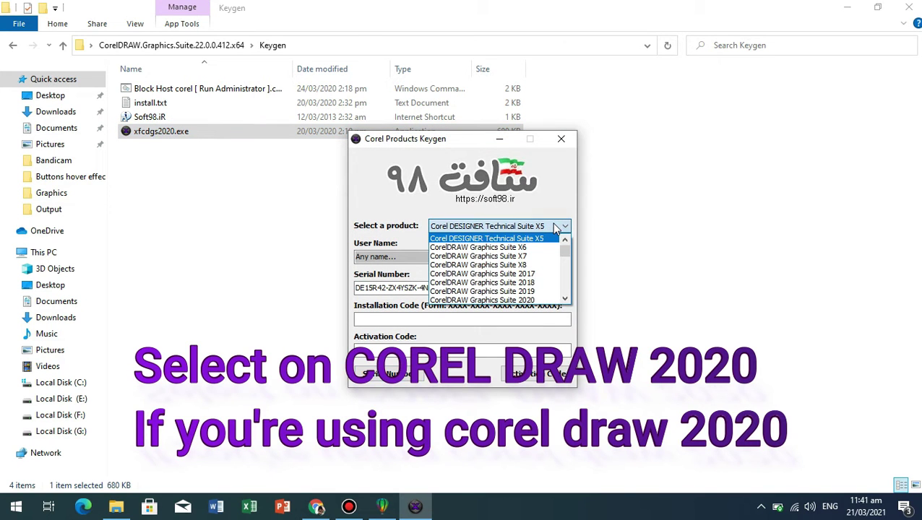
click(525, 301)
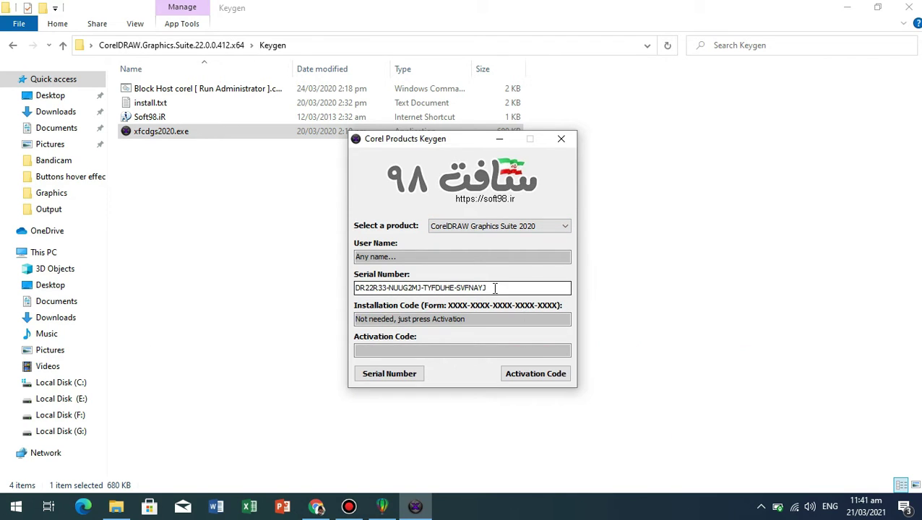
Copy the entire serial number shown for CorelDRAW Graphics Suite 2020
click(492, 289)
drag(494, 287, 304, 284)
key(ctrl+c)
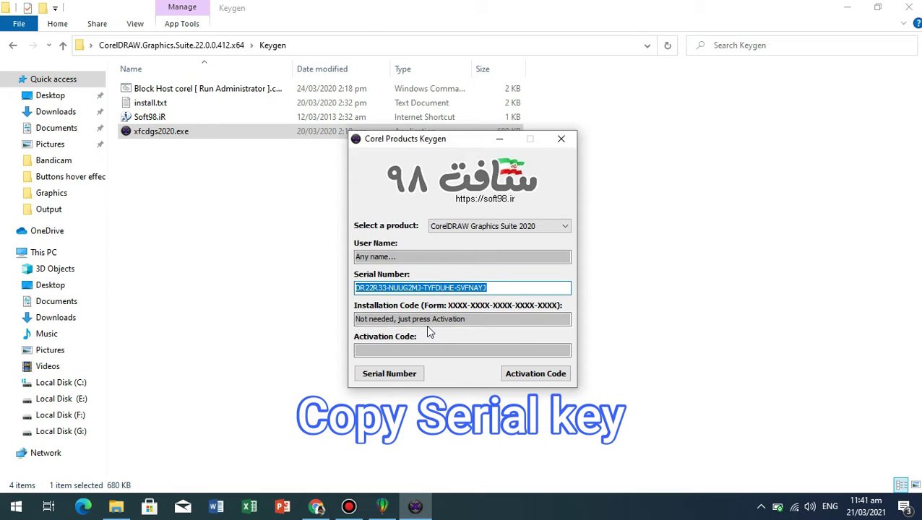
Paste the copied serial number into the CorelDRAW setup's Serial Number field and start the Typical Installation
click(382, 506)
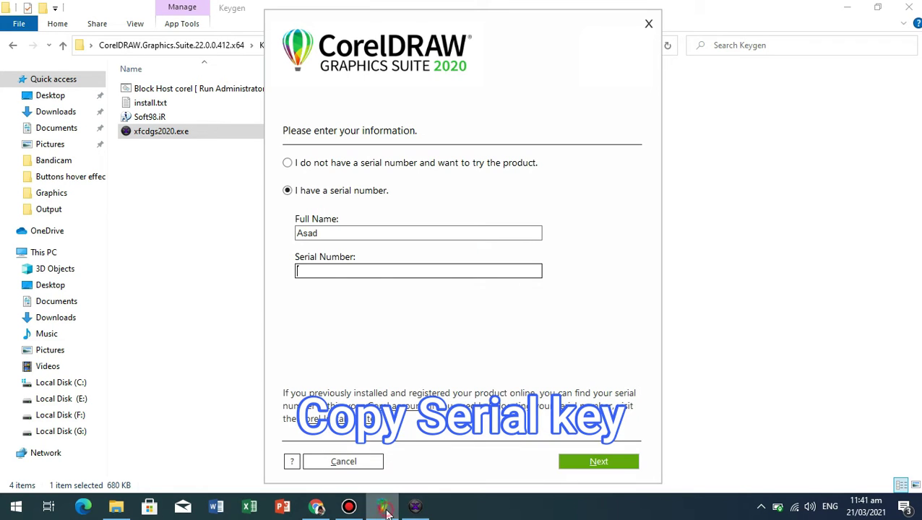
click(366, 272)
key(ctrl+v)
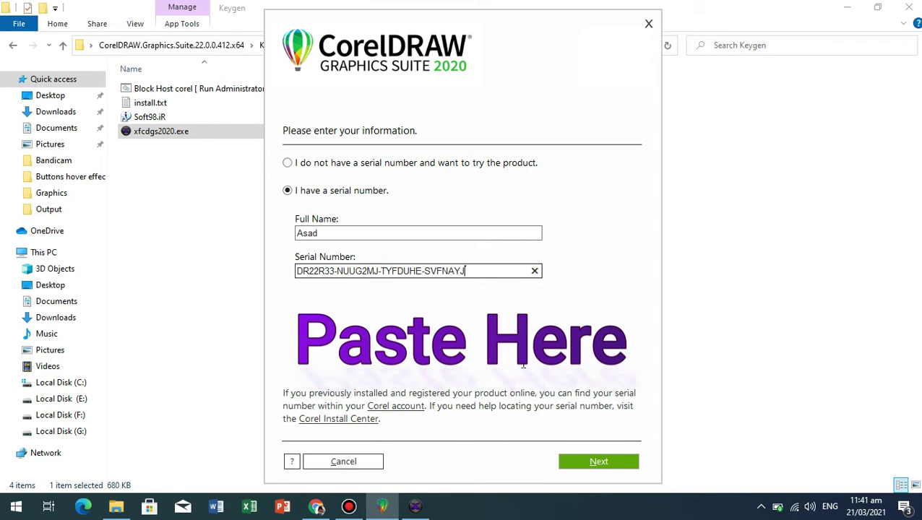
click(599, 462)
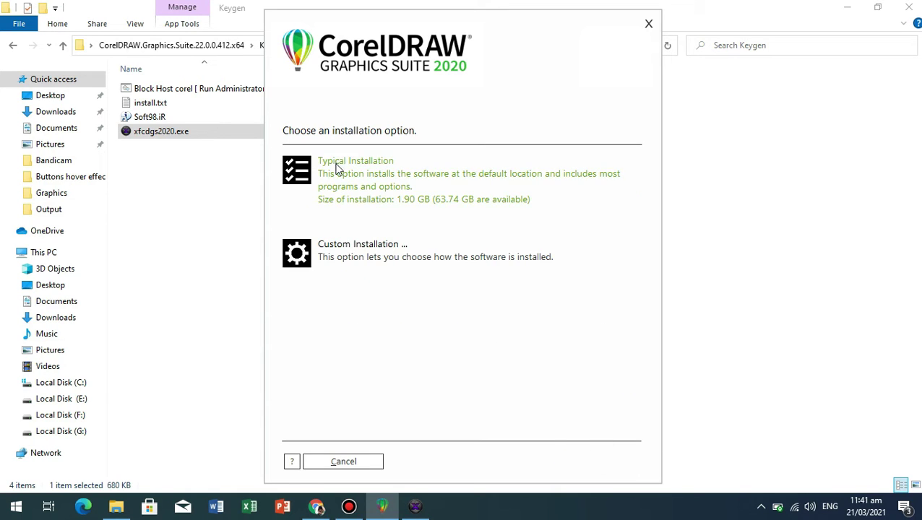
click(333, 169)
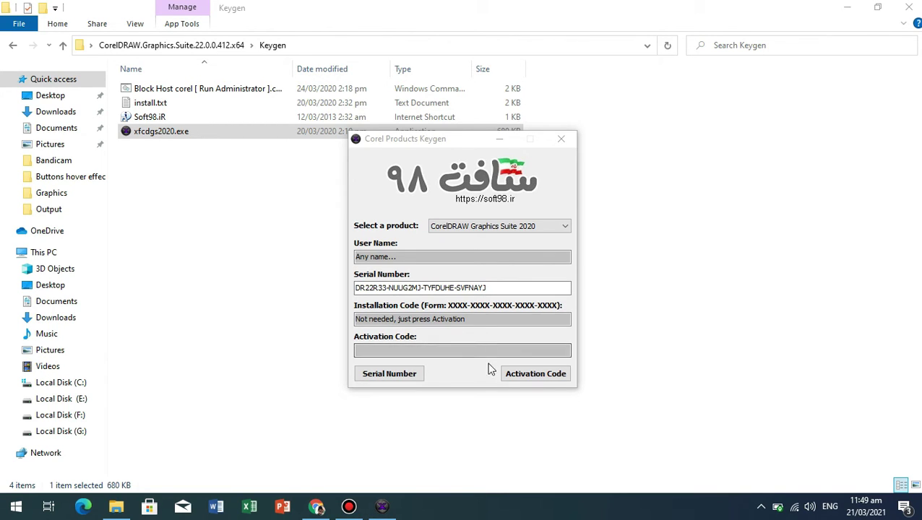
Apply the activation data for CorelDRAW Graphics Suite 2020 and close the Corel Products Keygen
click(535, 376)
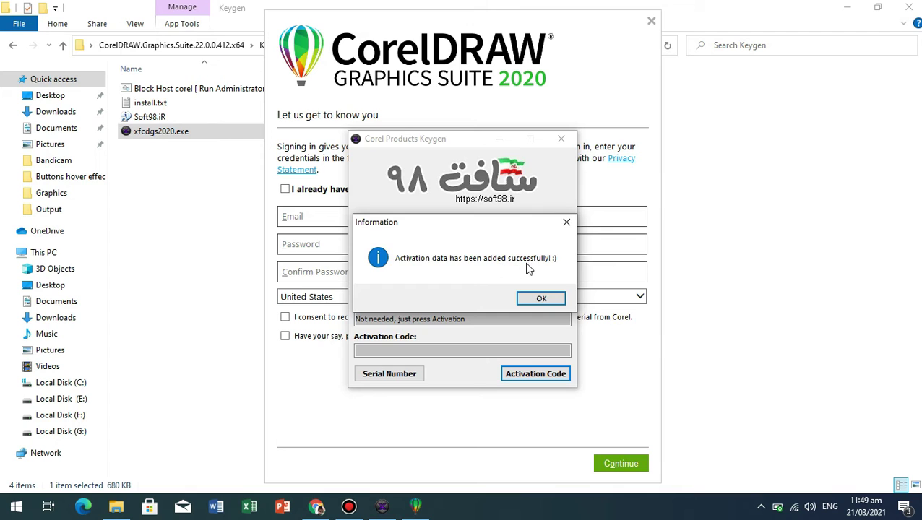
click(535, 298)
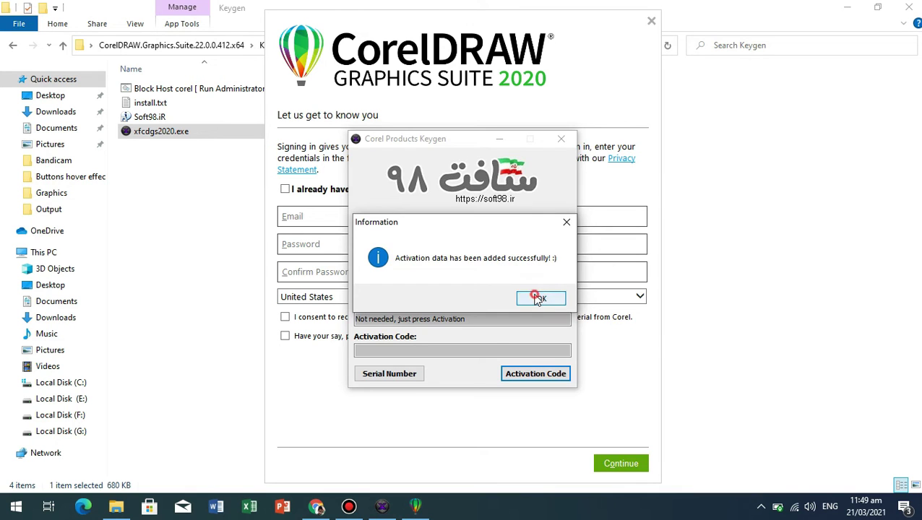
click(562, 141)
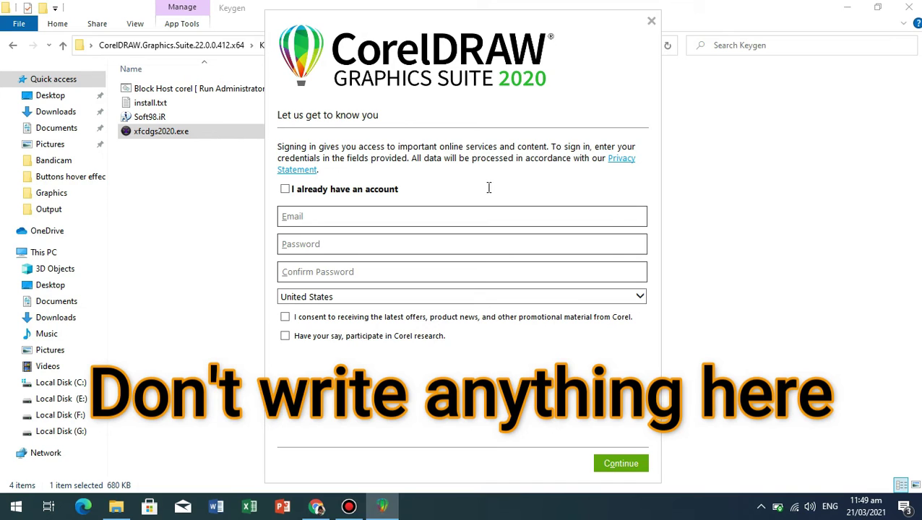
Dismiss the account sign-in window without entering credentials and launch CorelDRAW 2020 (64-Bit) from the desktop
click(651, 21)
click(462, 301)
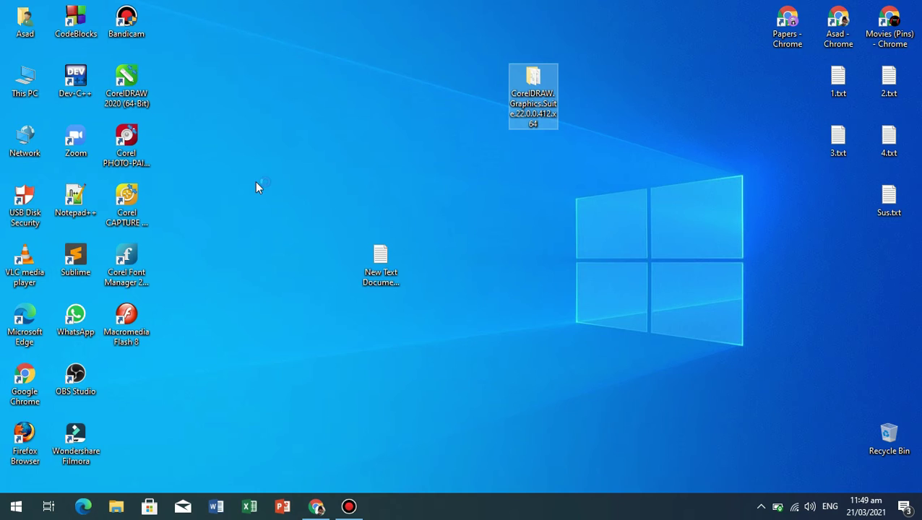
click(128, 91)
right_click(127, 90)
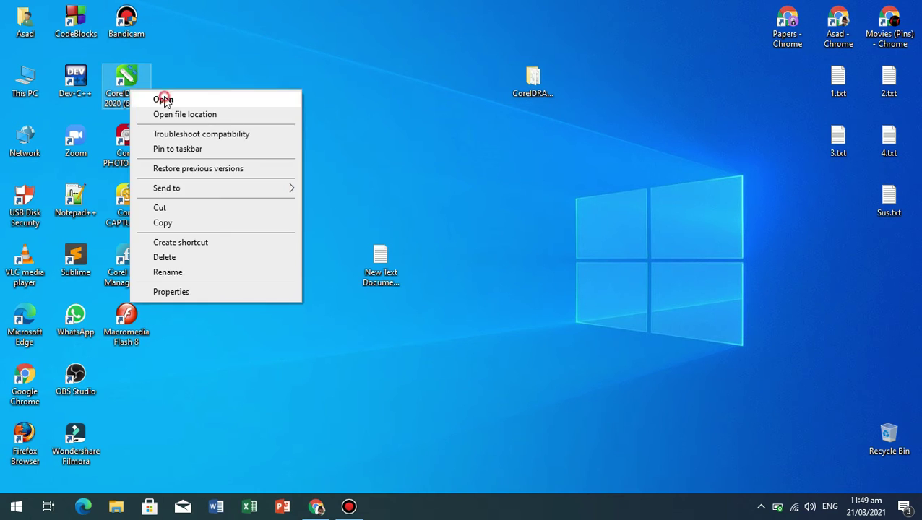
click(164, 99)
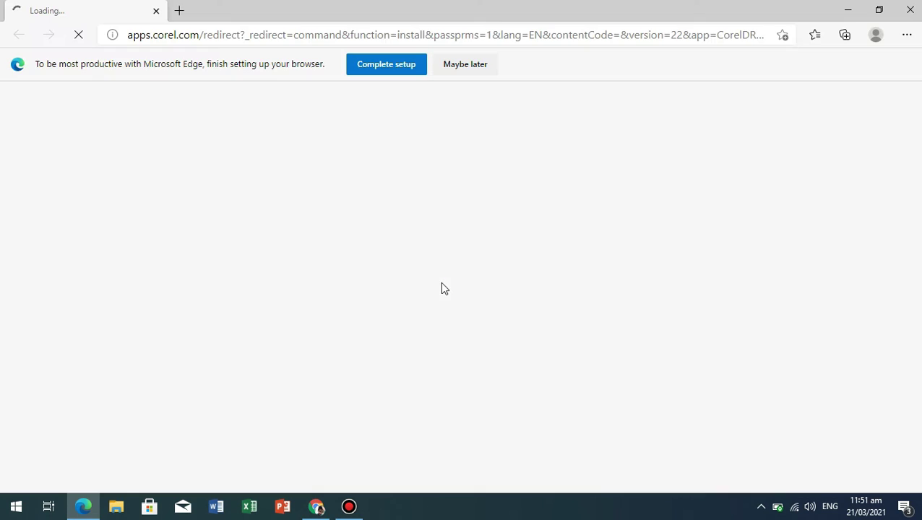
Accept the Corel End User License Agreement and dismiss the account sign-in window, leaving its fields empty
click(910, 10)
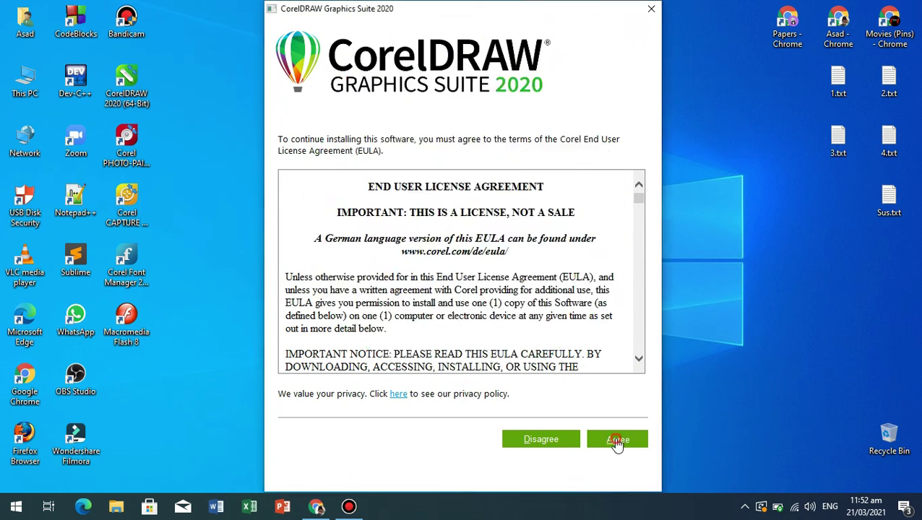
click(617, 439)
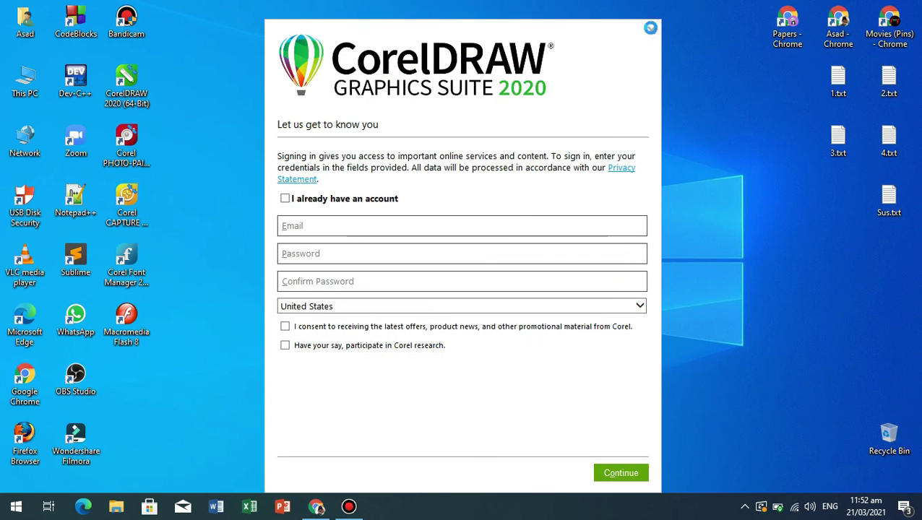
click(651, 31)
click(522, 305)
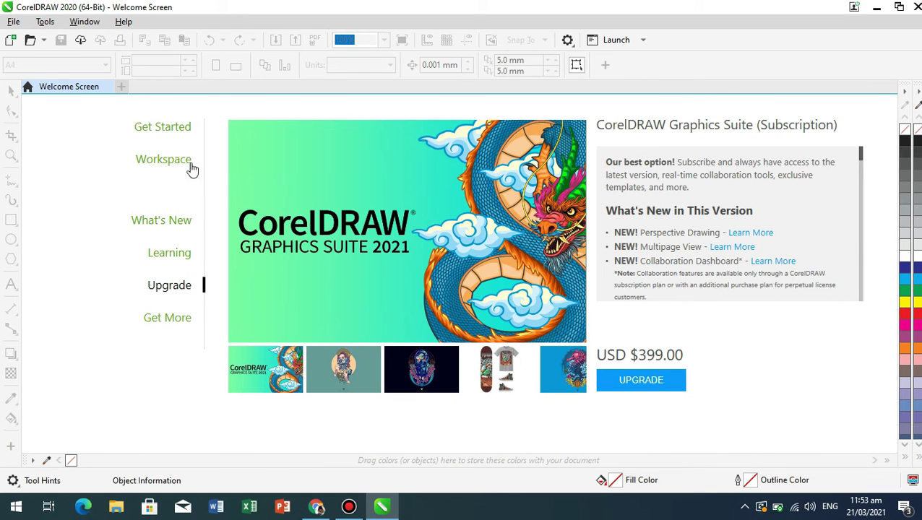
Create a new document from the welcome screen with the default A4 portrait, CMYK, 300 dpi settings
click(172, 131)
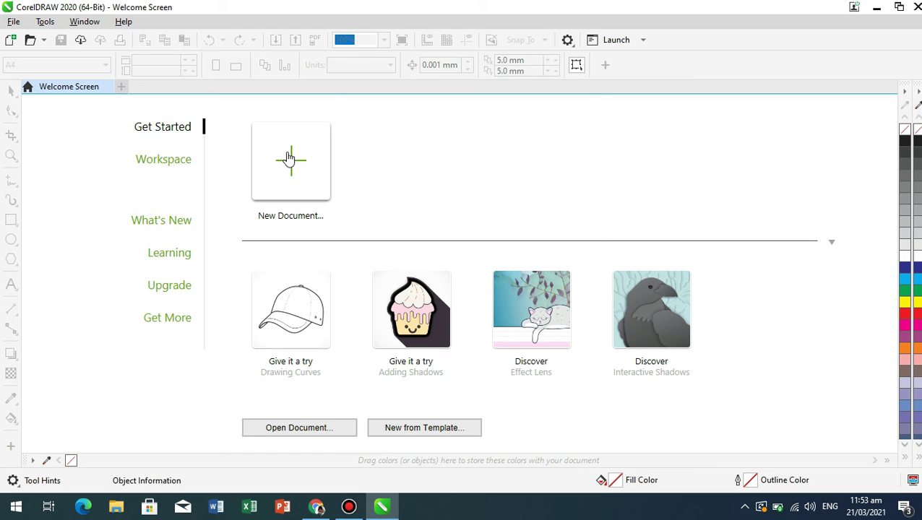
click(290, 159)
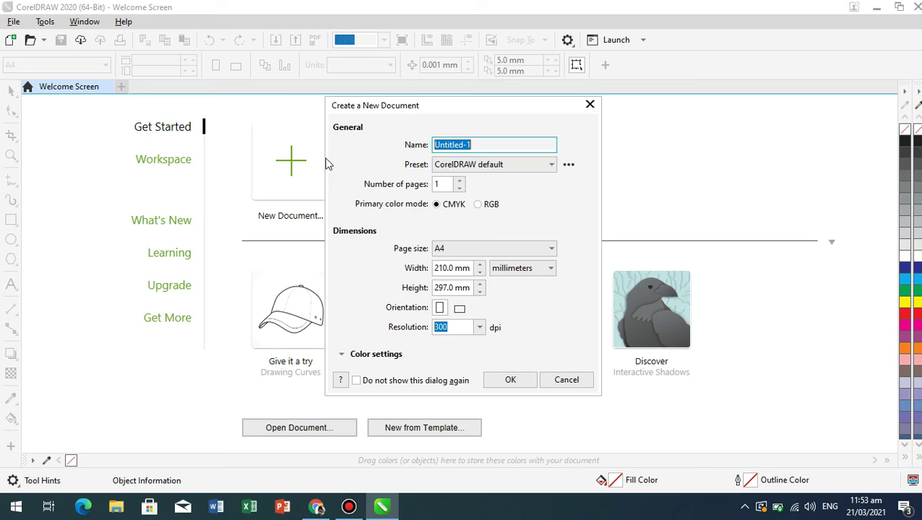
click(512, 381)
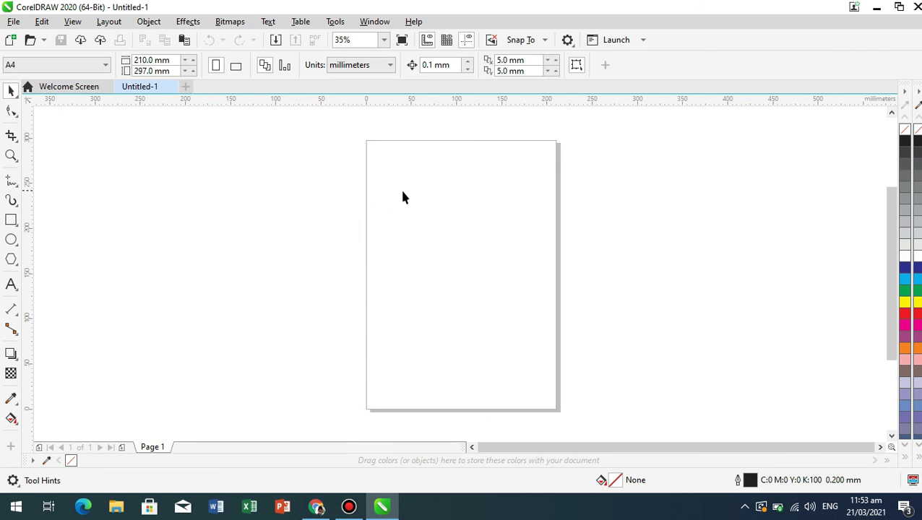
Draw a rectangle about 89 by 113 mm in the upper-left part of the page and deselect it
click(11, 219)
drag(395, 188, 477, 290)
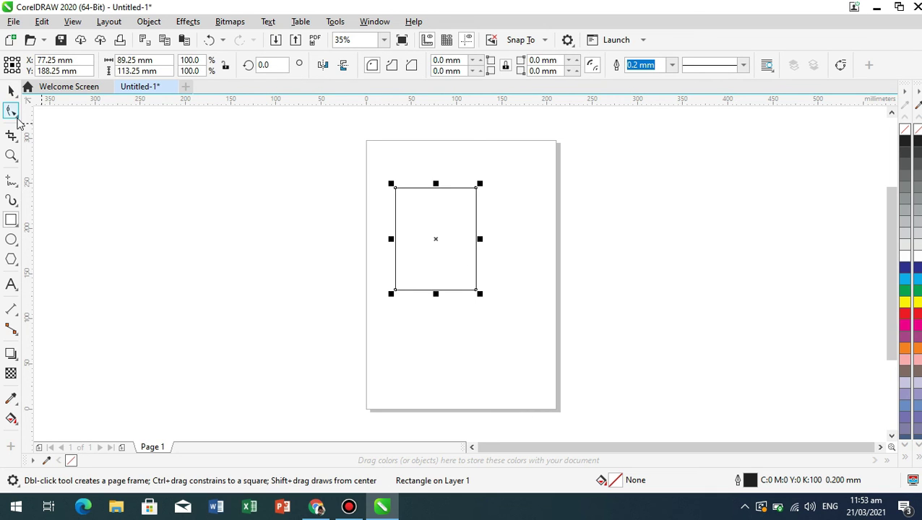
click(11, 91)
click(254, 207)
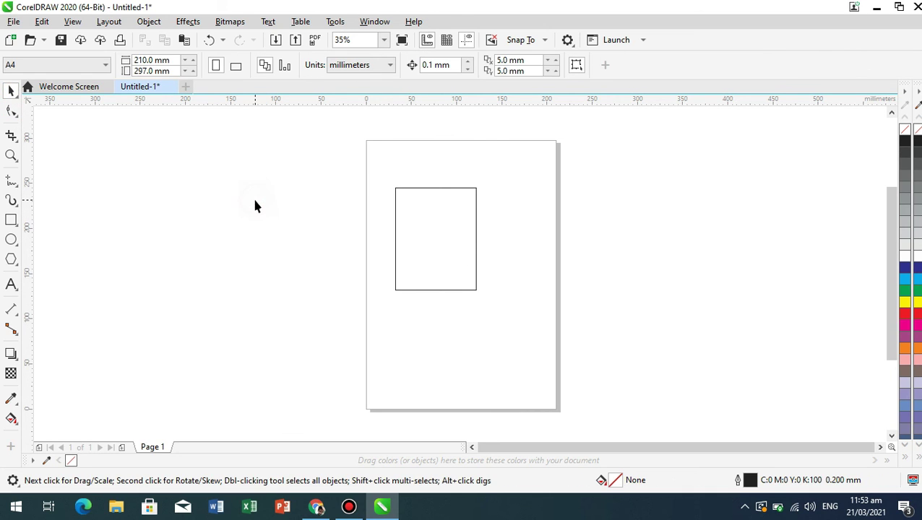